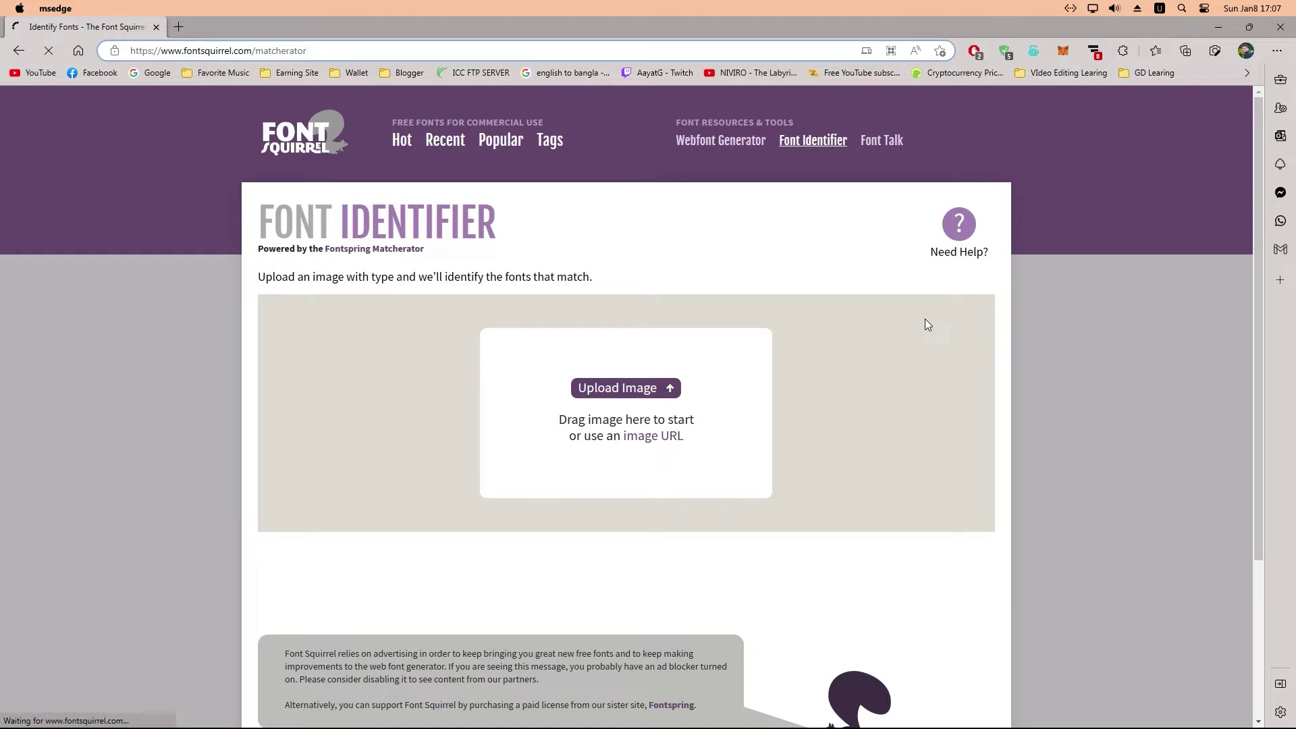
Preview the food offer banner image and capture a rectangular screenshot of the word DELICIOUS, then close the preview
key("alt+Tab")
left_click(625, 359)
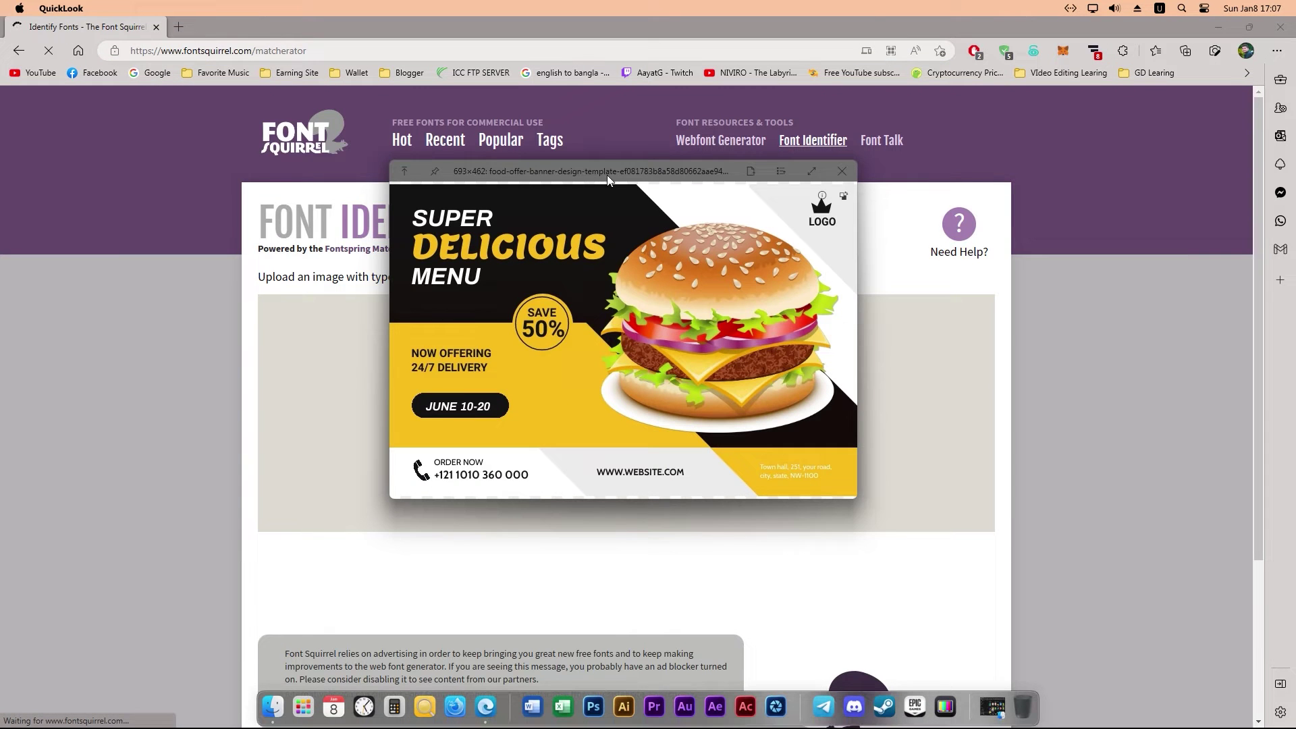
left_click_drag(606, 176, 1002, 228)
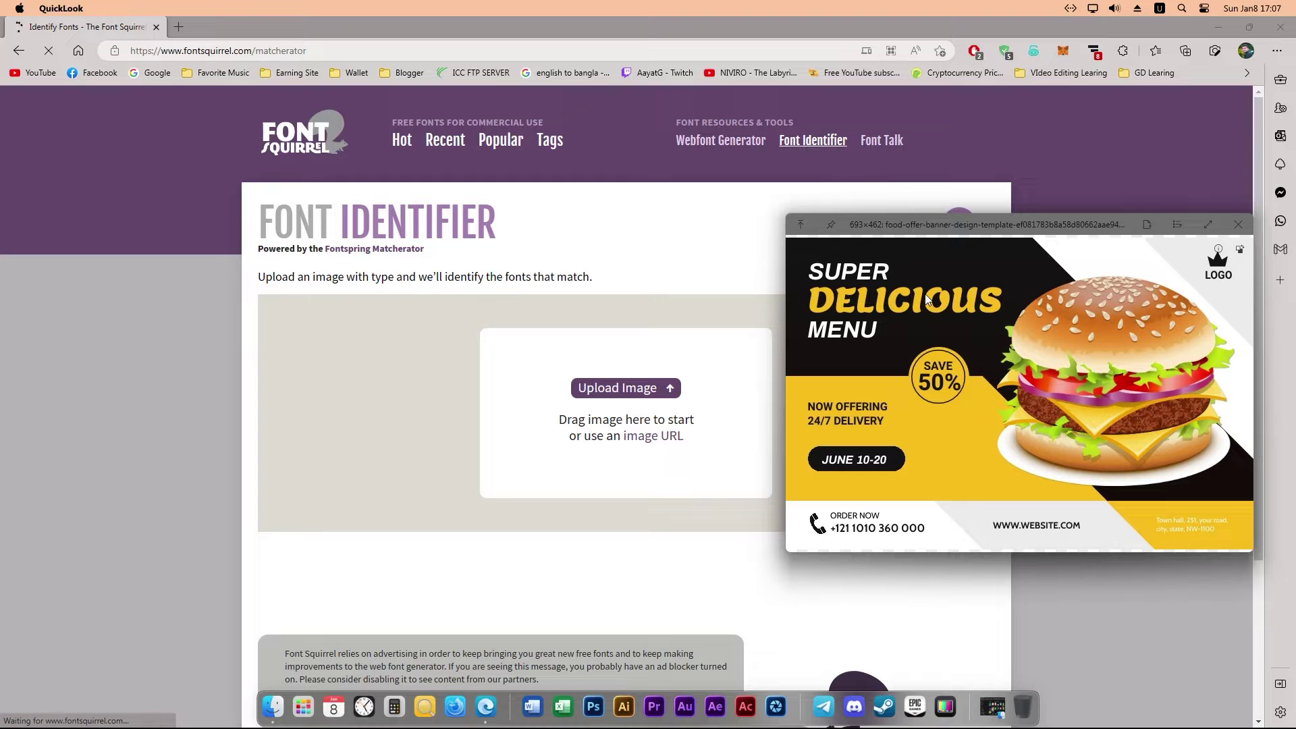
key("super+shift+5")
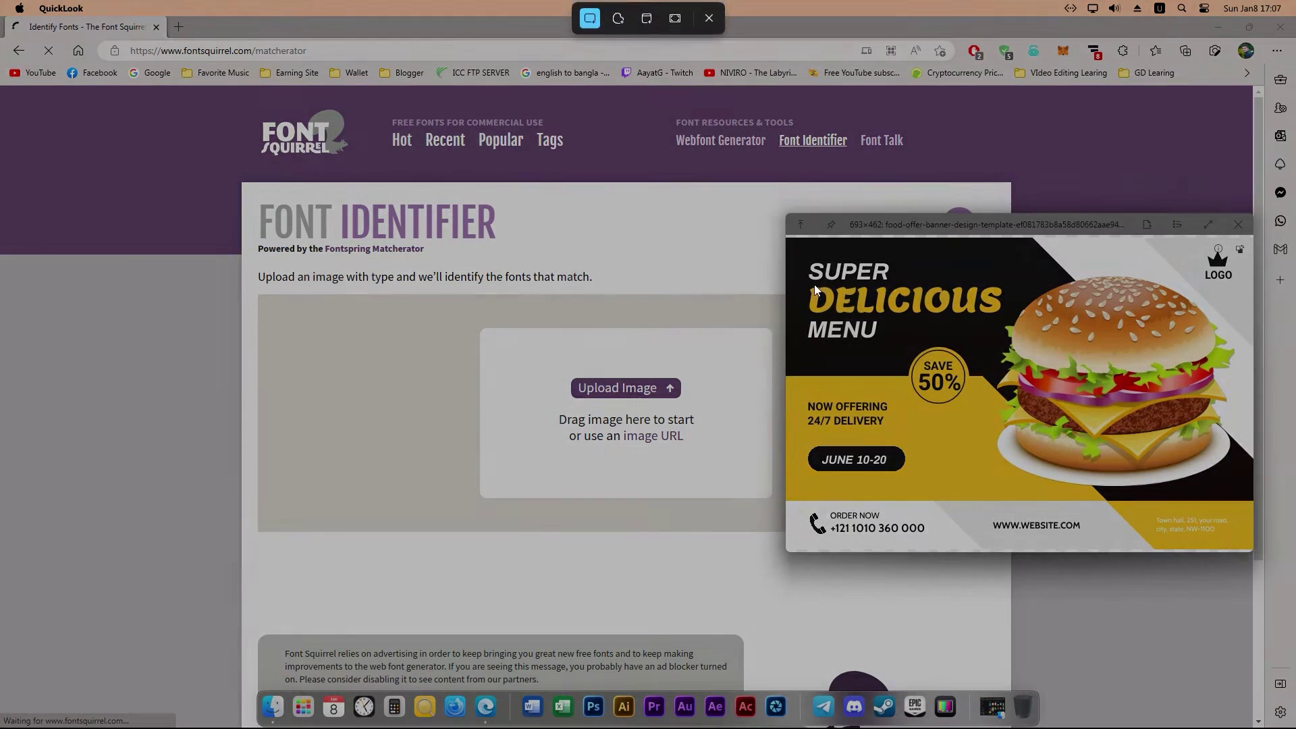
left_click_drag(803, 282, 1005, 319)
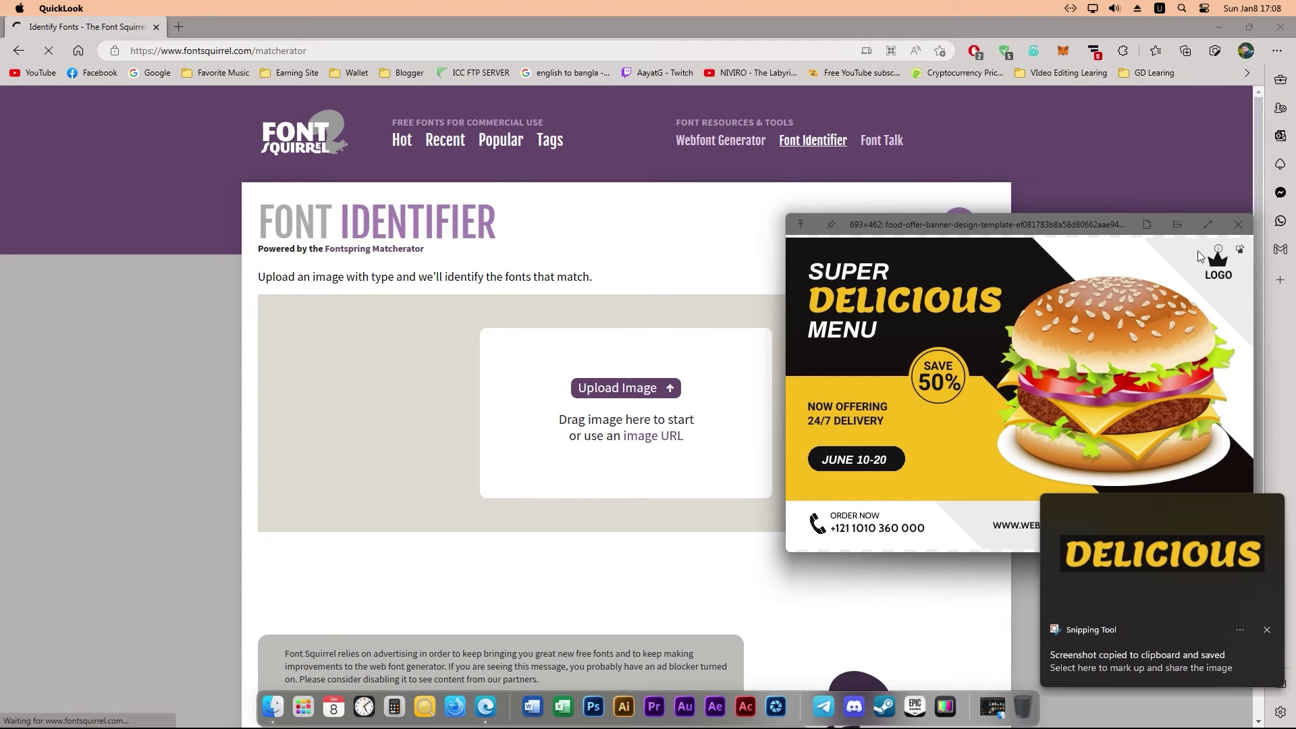
left_click(1208, 224)
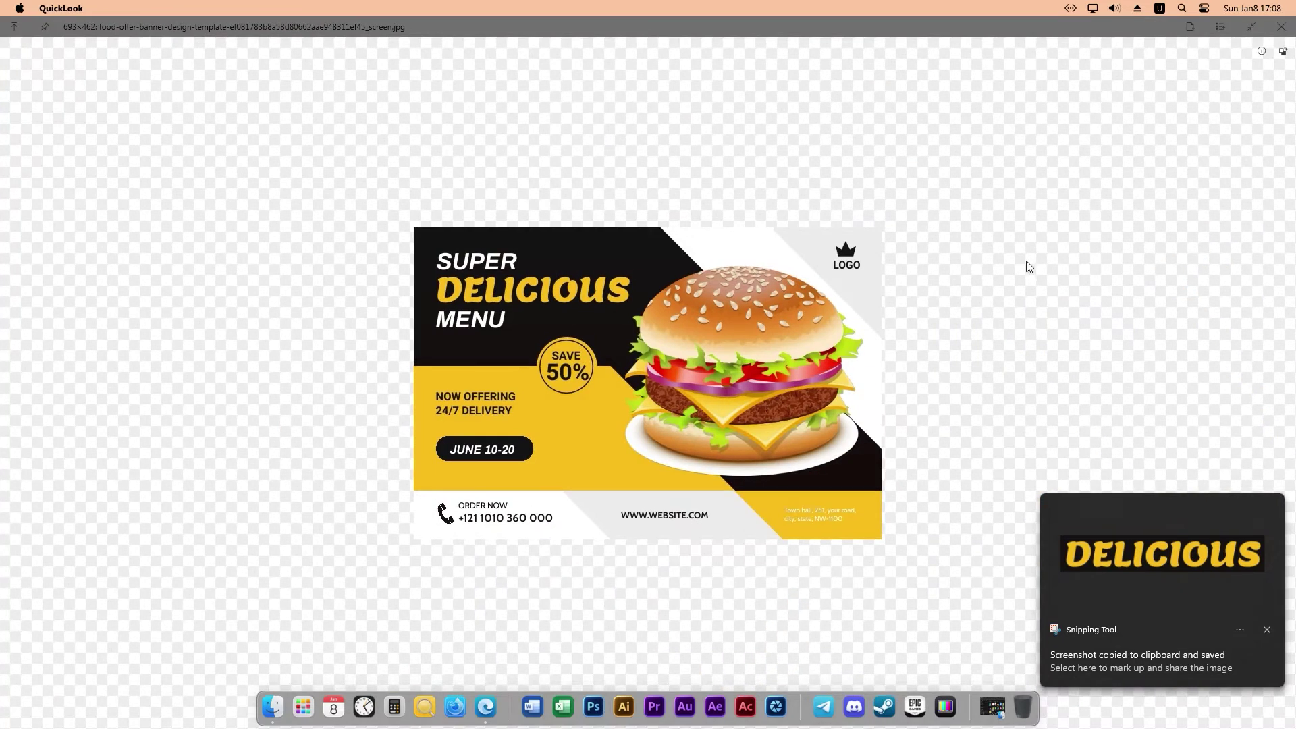
left_click(1250, 28)
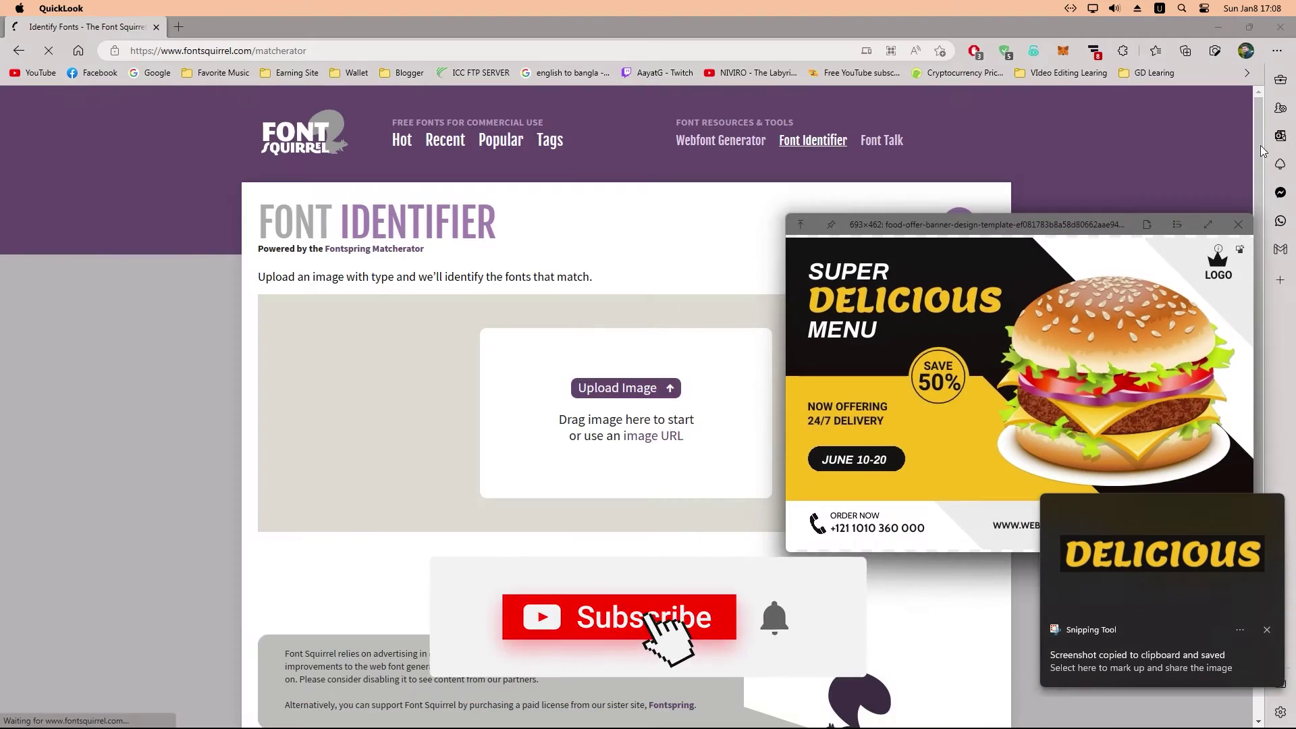
key("Escape")
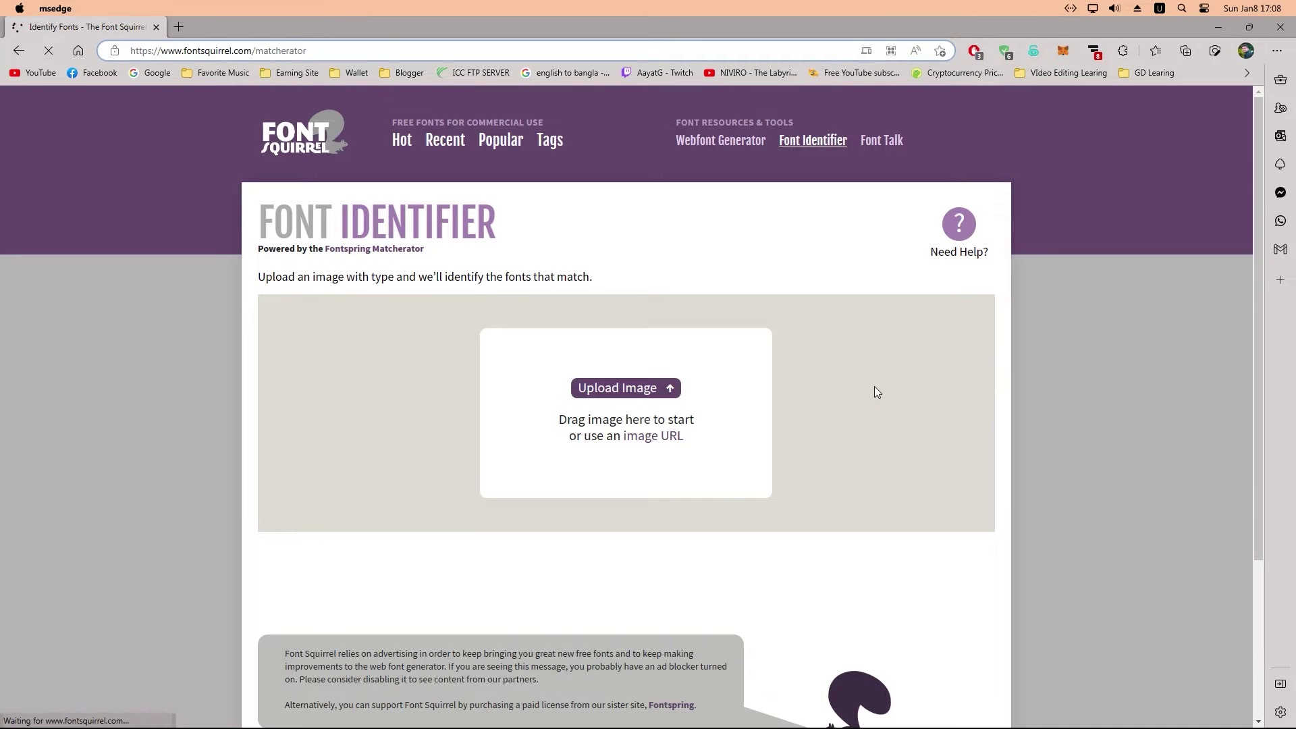
left_click(632, 390)
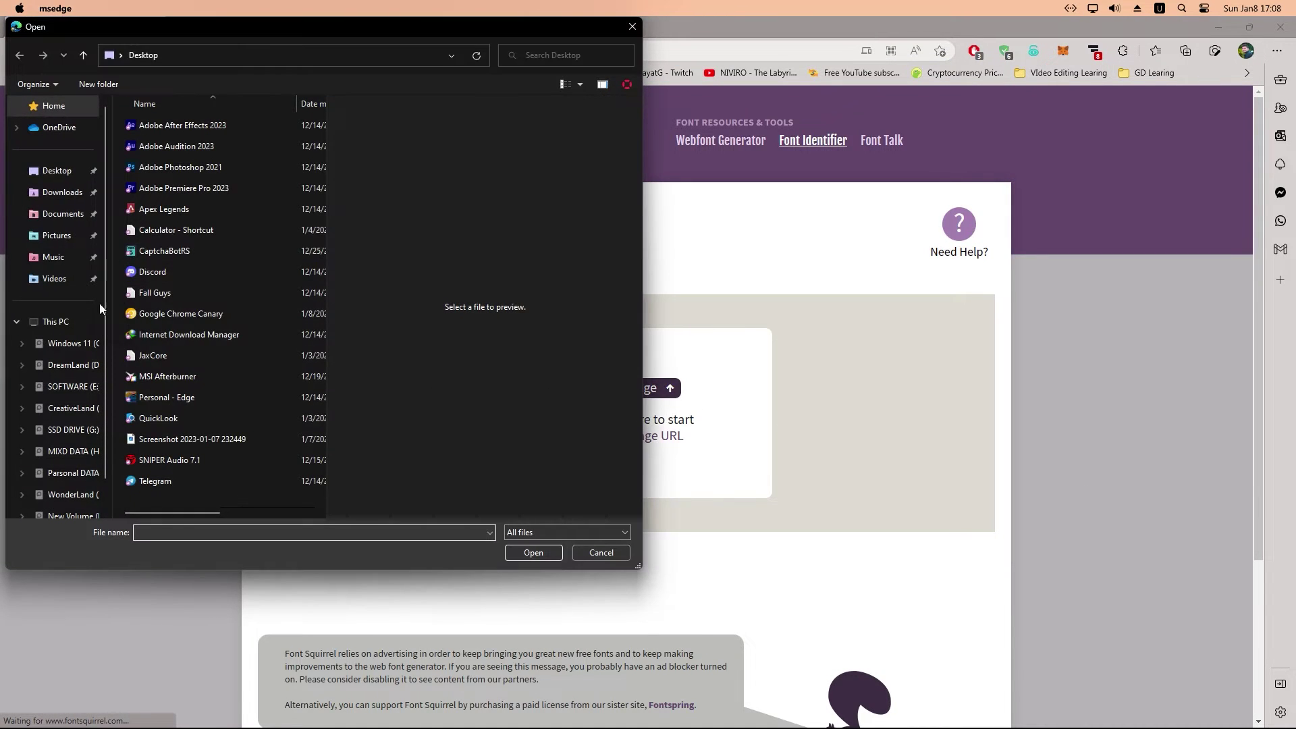
left_click(84, 451)
double_click(160, 128)
scroll(212, 172, "down", 5)
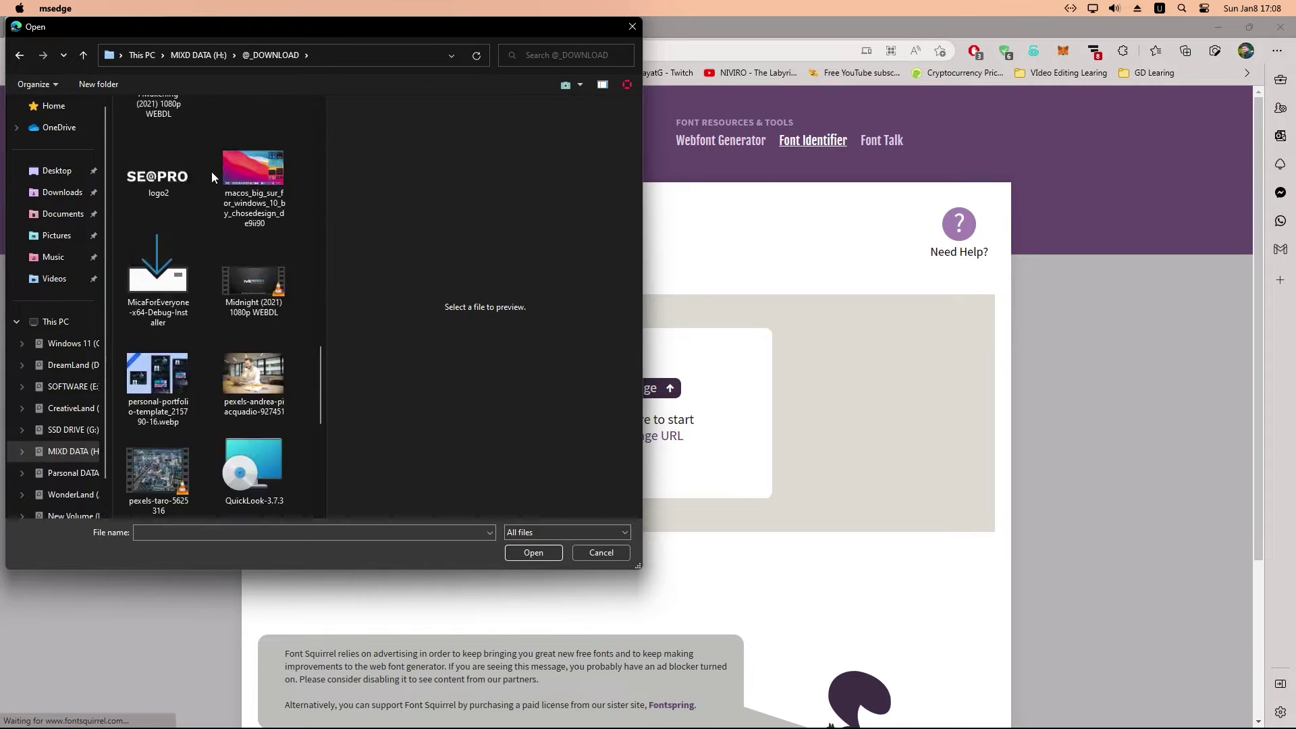
scroll(215, 169, "down", 5)
scroll(218, 167, "up", 2)
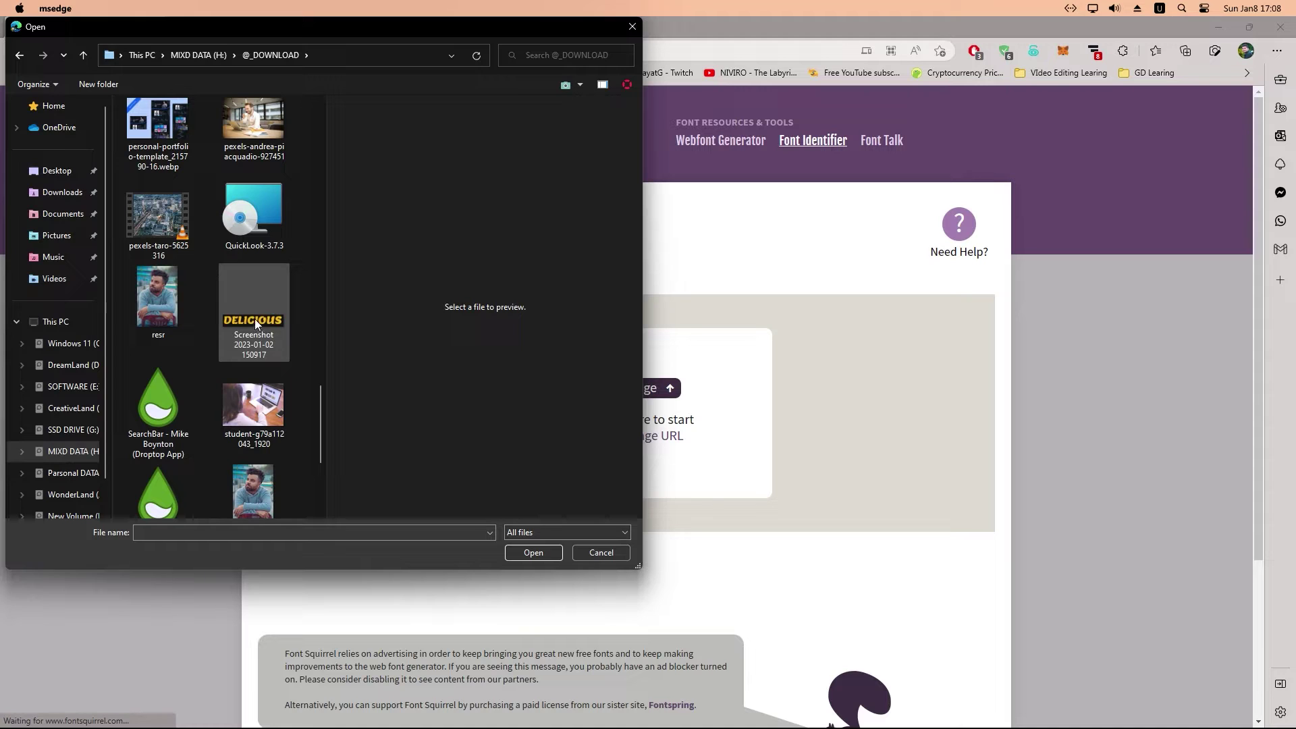
left_click(237, 314)
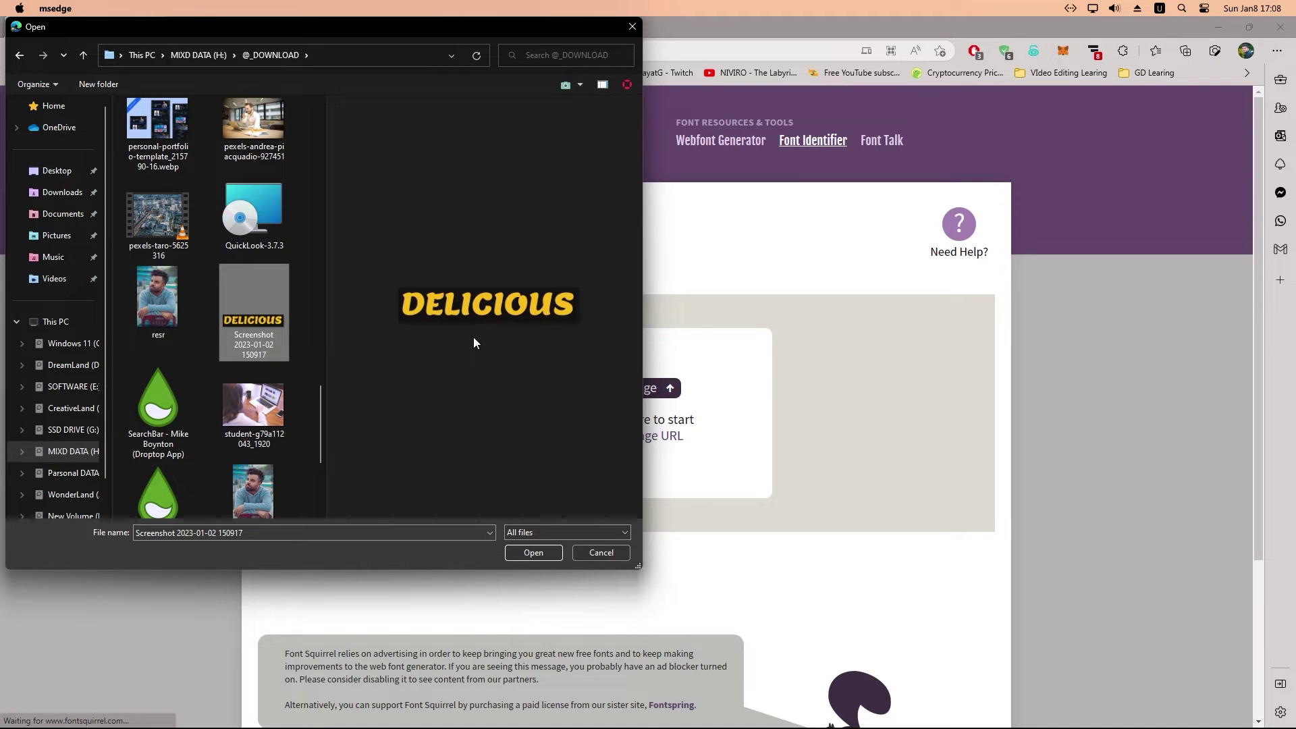
left_click(541, 552)
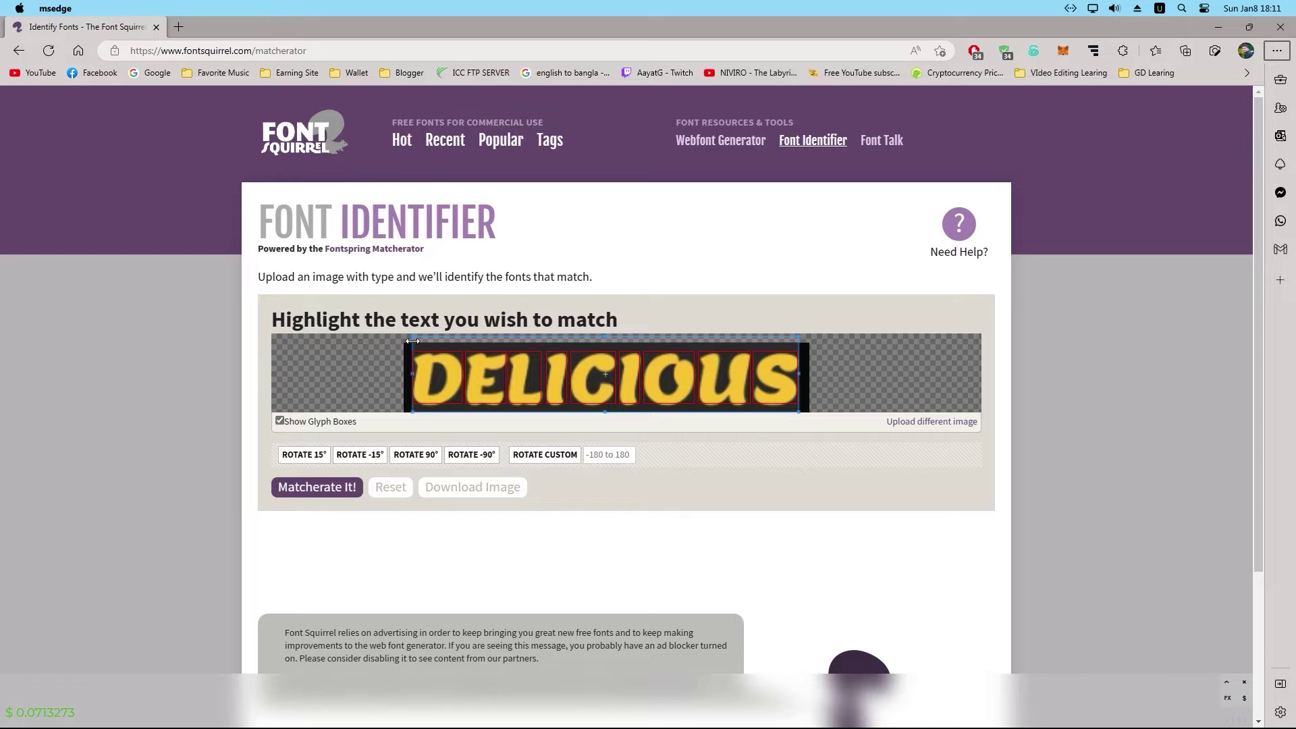
Adjust the highlight box so it frames the whole word DELICIOUS and run the font matching
mouse_move(412, 341)
left_mouse_down()
mouse_move(398, 344)
mouse_move(418, 347)
mouse_move(410, 354)
left_mouse_up()
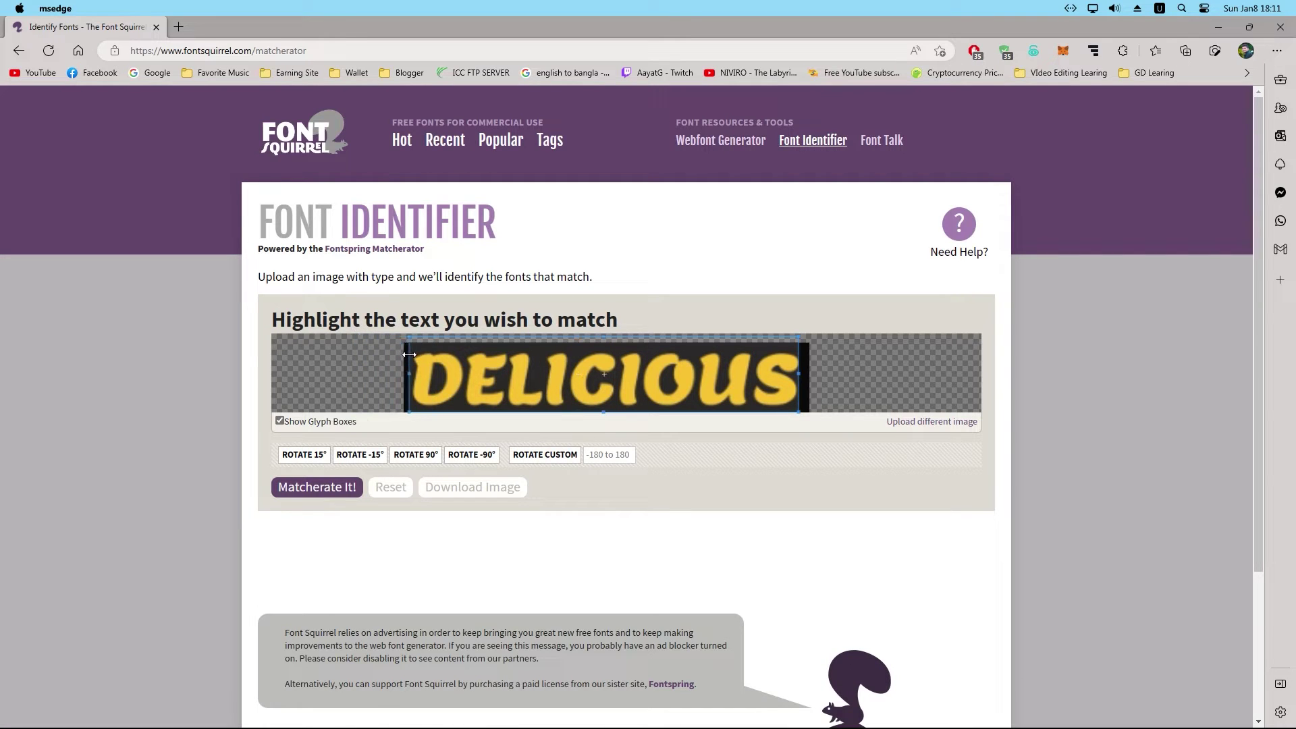
left_click_drag(797, 409, 811, 415)
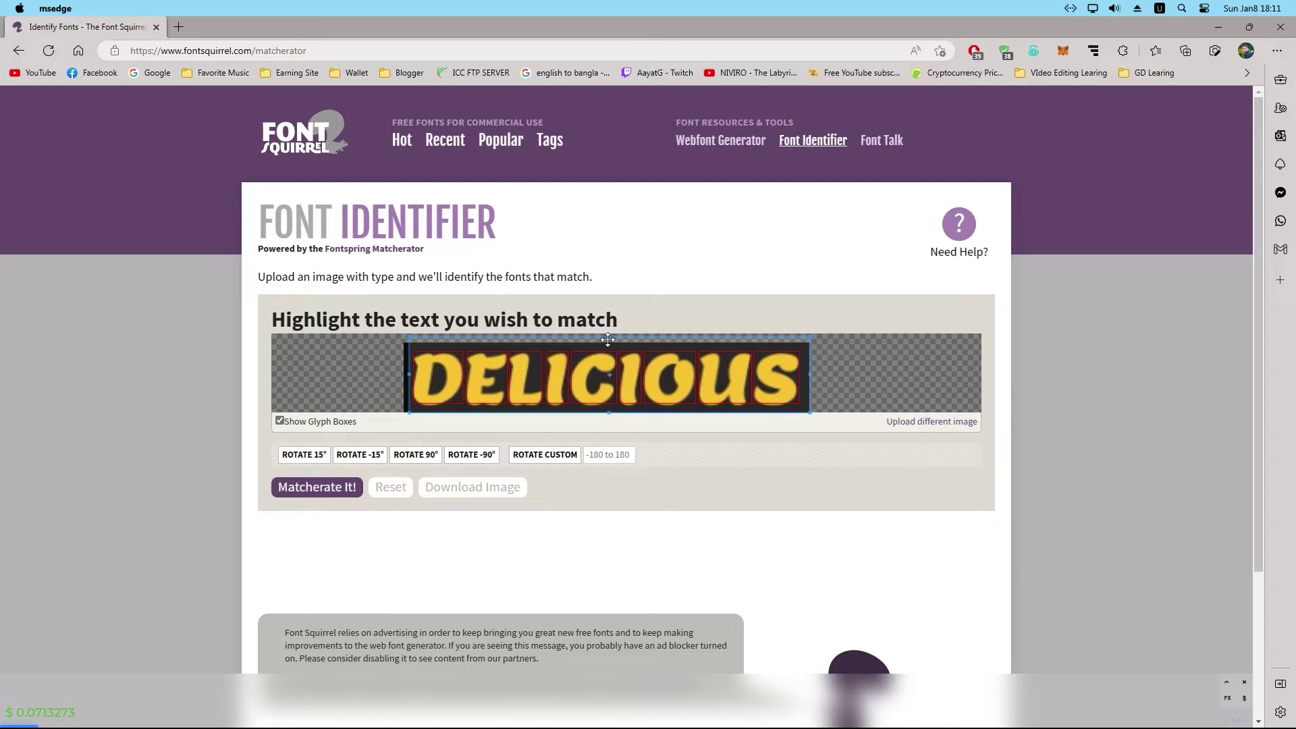
left_click_drag(606, 339, 607, 345)
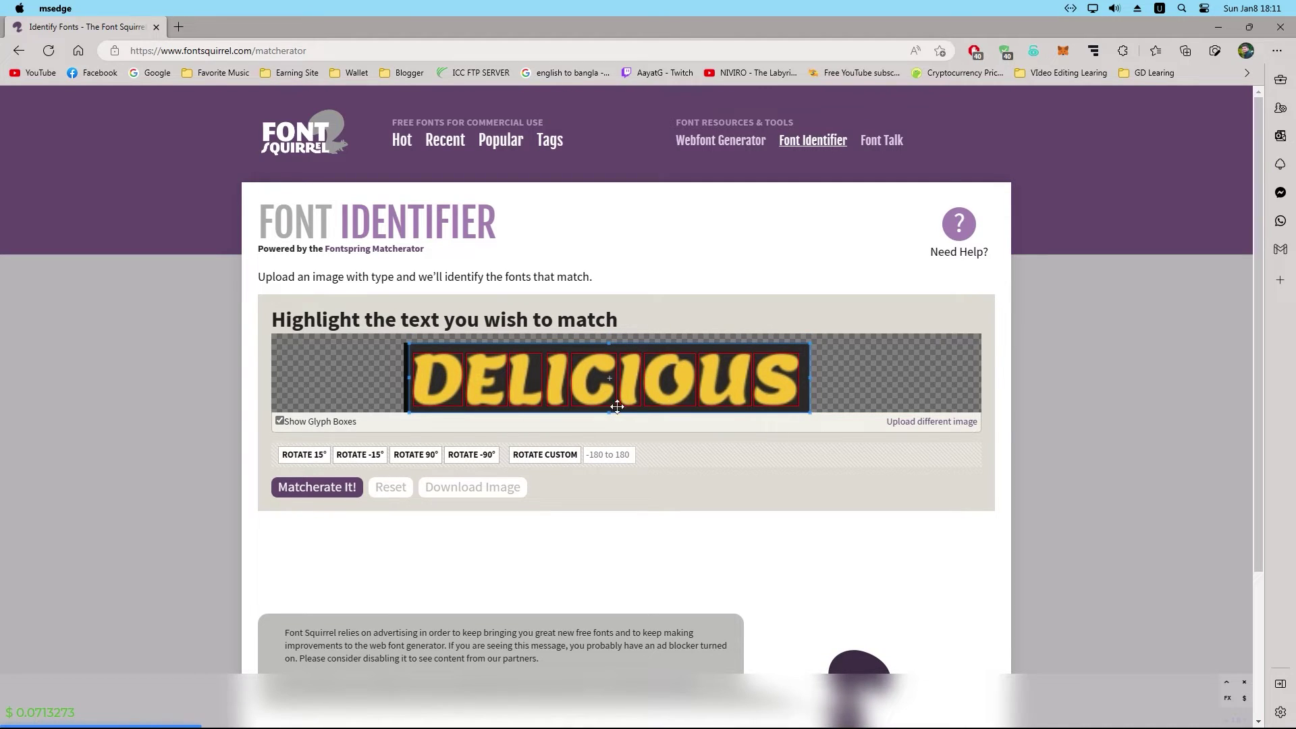
left_click(320, 490)
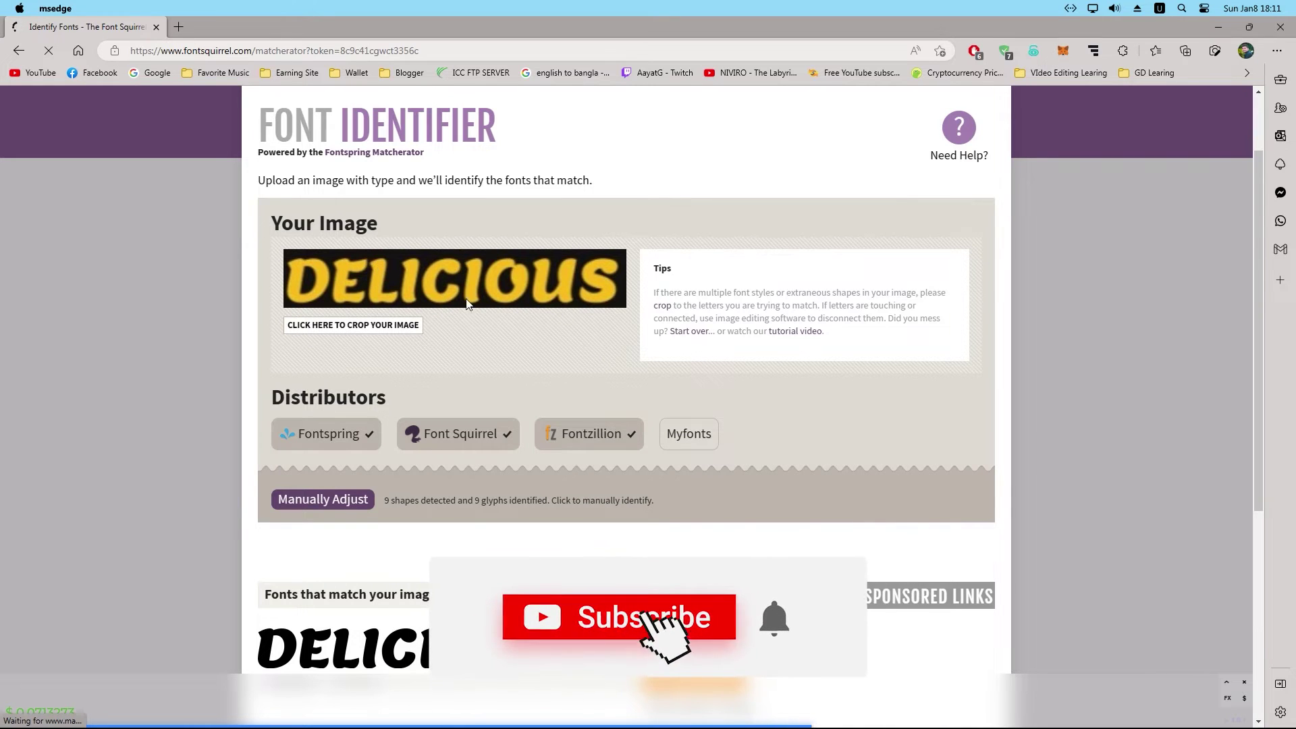
Review the fonts matching the uploaded image and open the free Fontzillion offer for Lemon Regular
scroll(489, 303, "down", 3)
scroll(455, 405, "up", 5)
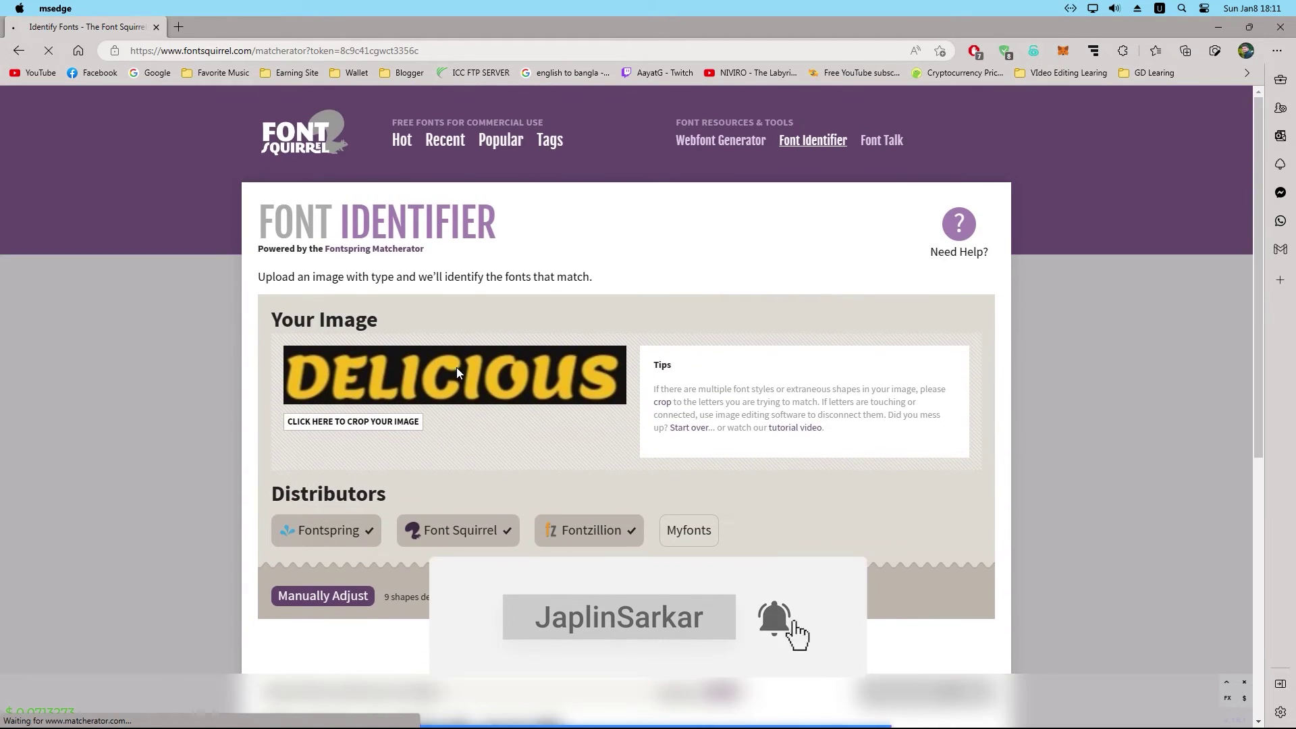
scroll(456, 371, "down", 2)
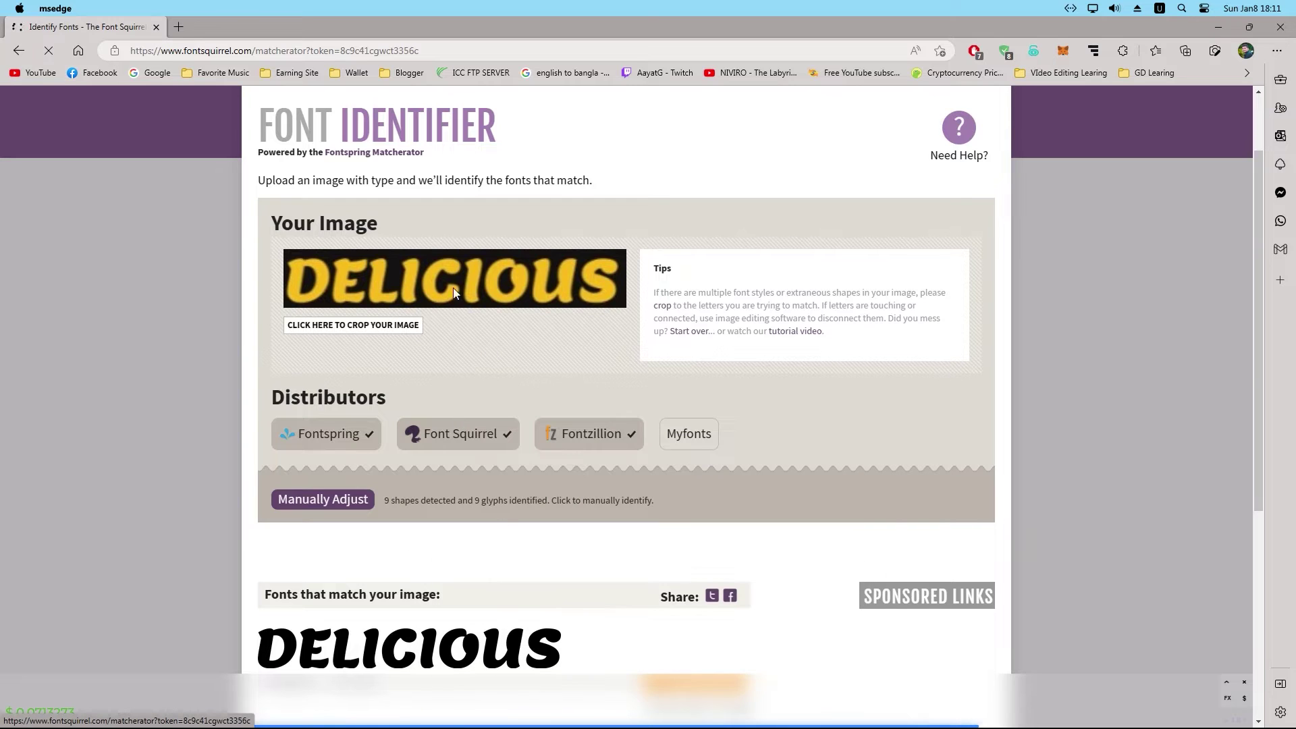
scroll(540, 290, "down", 5)
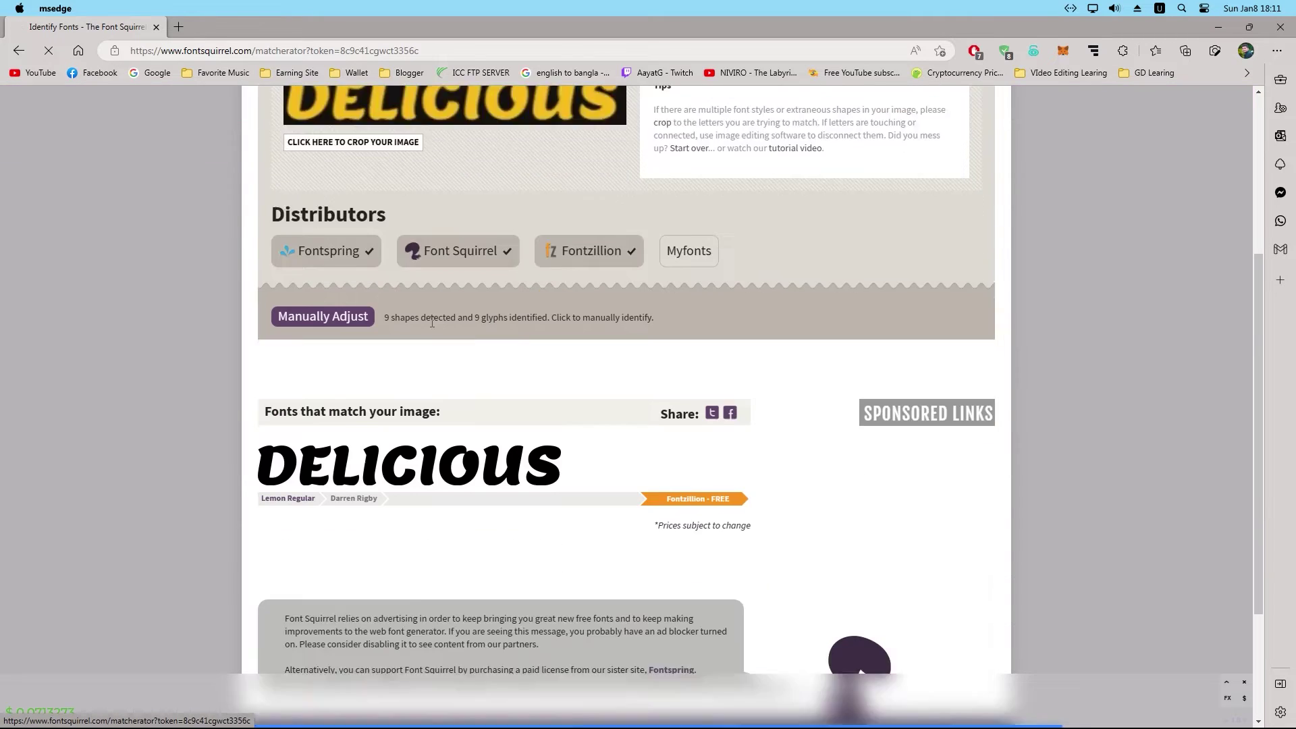
scroll(404, 328, "up", 5)
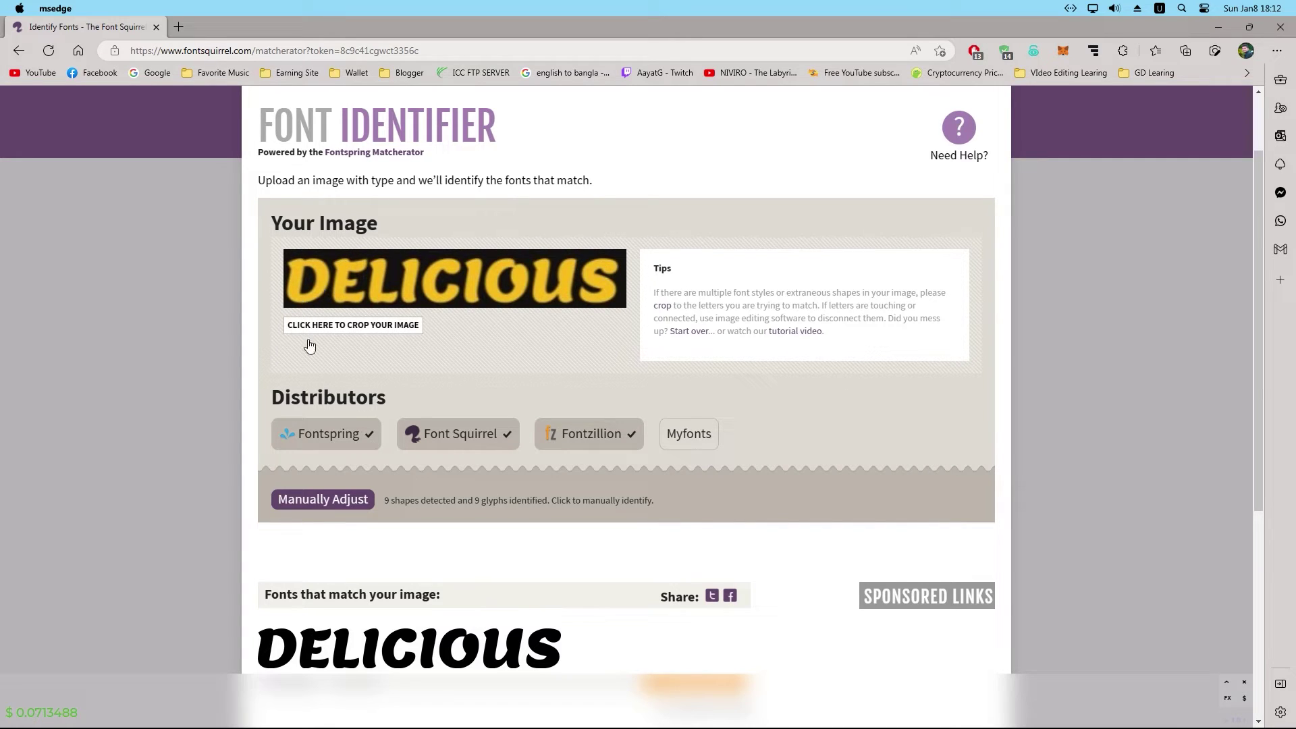
scroll(374, 301, "down", 2)
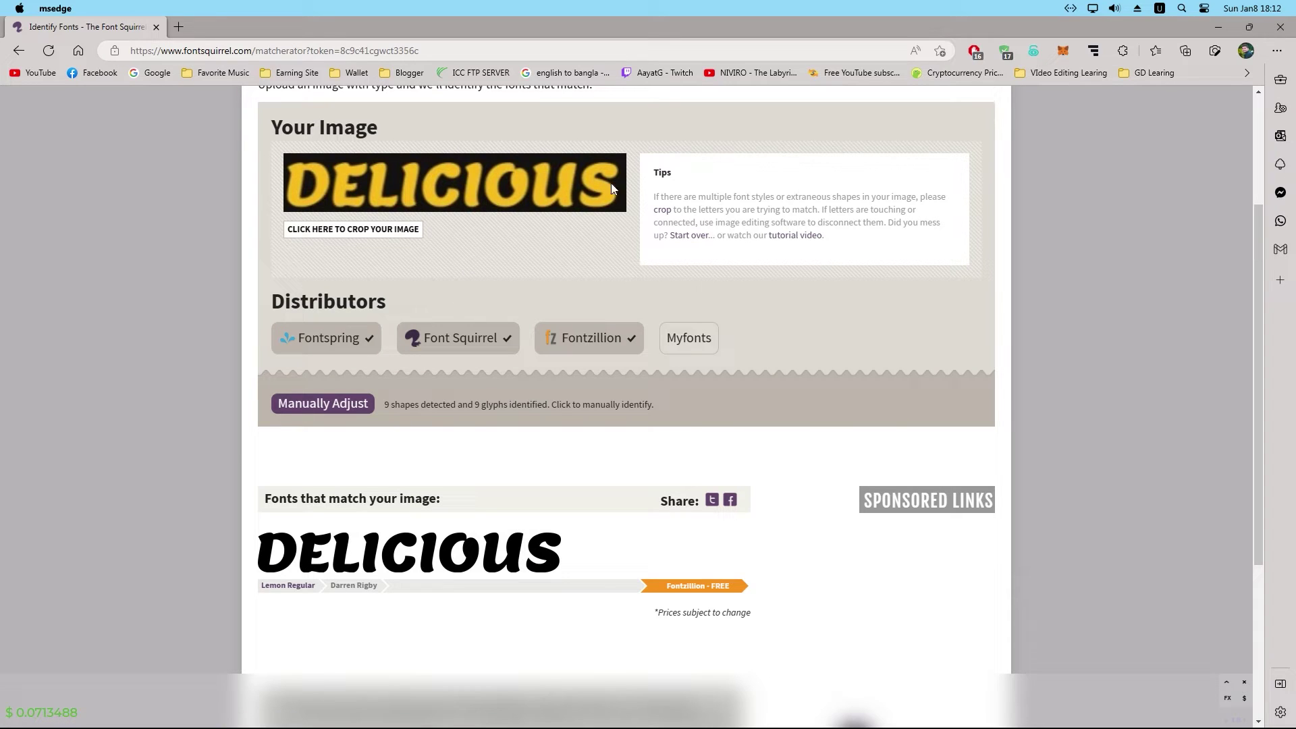
scroll(352, 577, "down", 2)
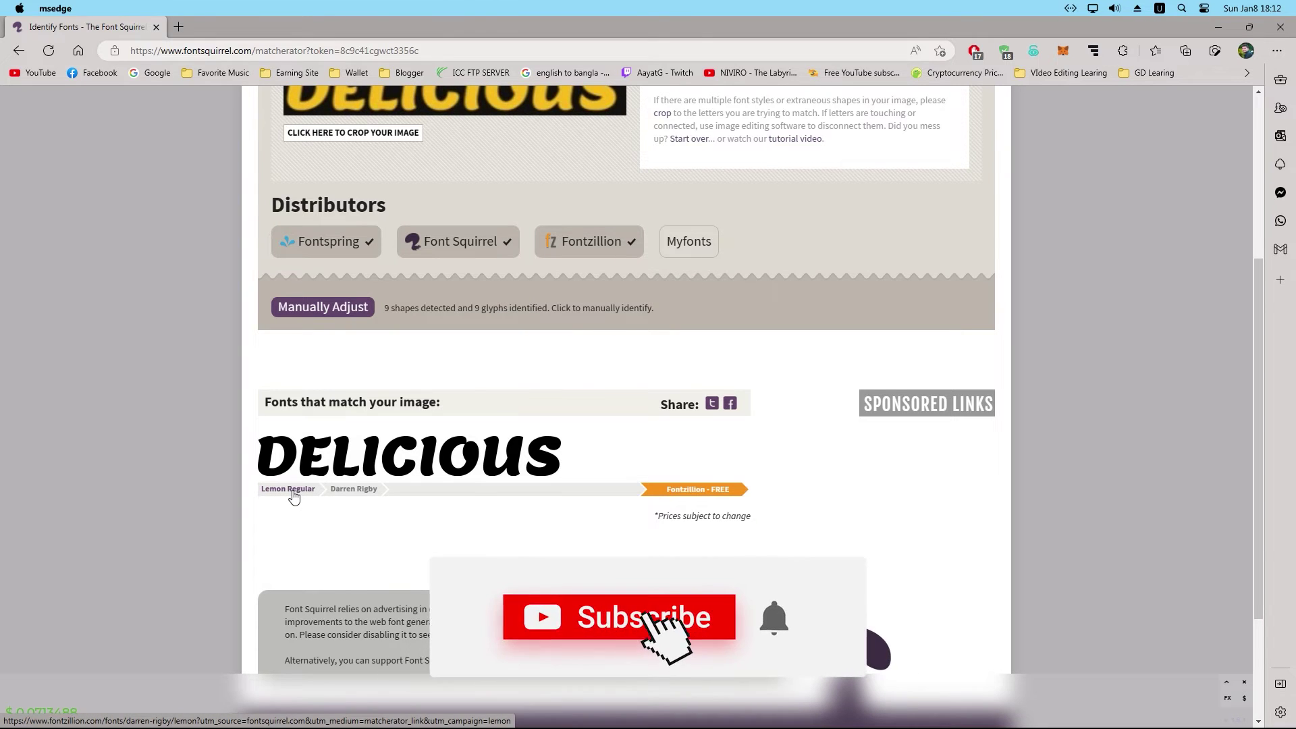
left_click(690, 490)
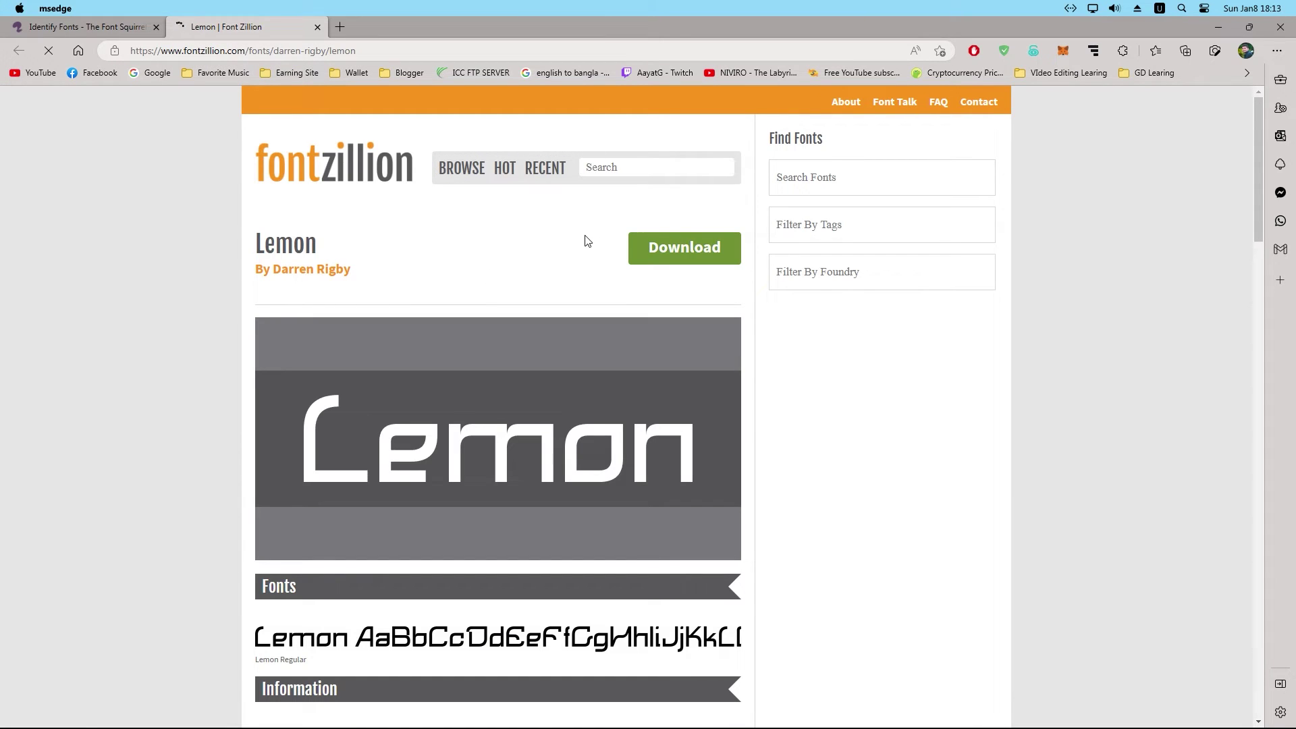
Look through the Lemon font's specimen and glyph map, download the font, and return to the Font Identifier results
scroll(478, 257, "down", 12)
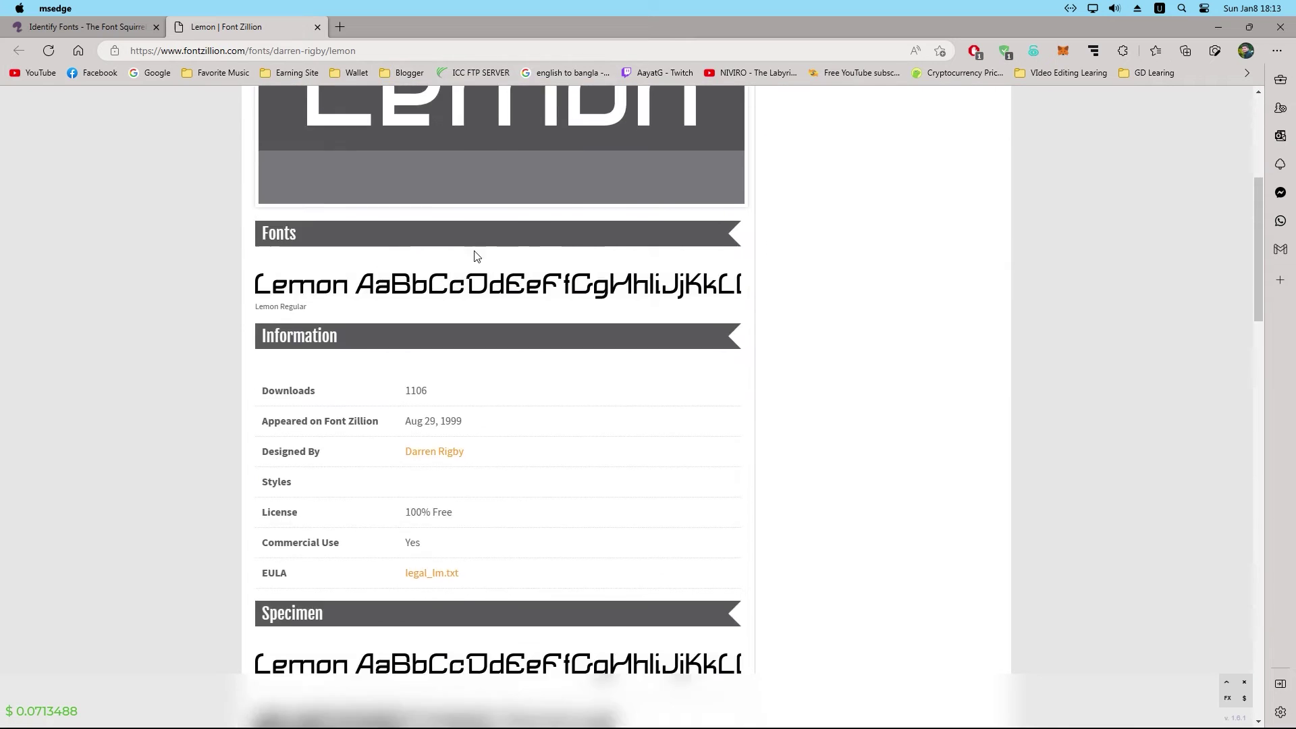
scroll(479, 259, "up", 2)
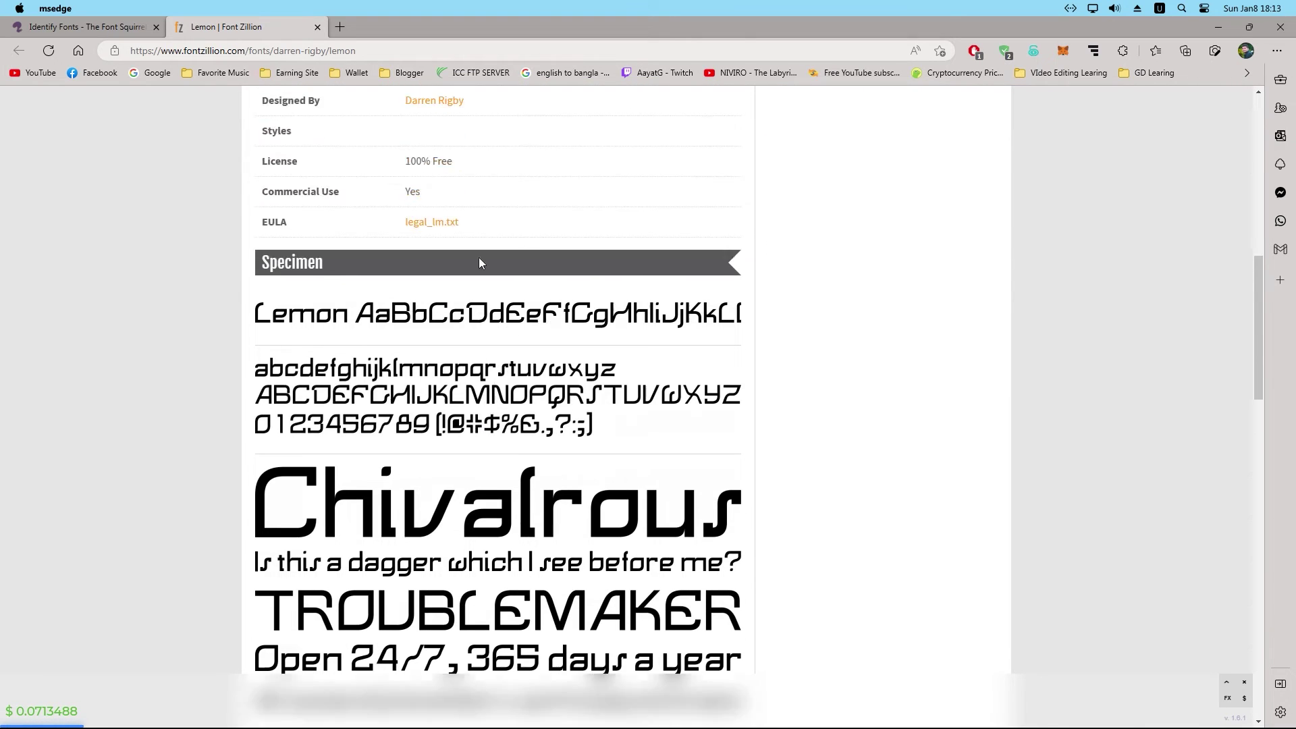
scroll(486, 260, "down", 7)
scroll(496, 260, "down", 10)
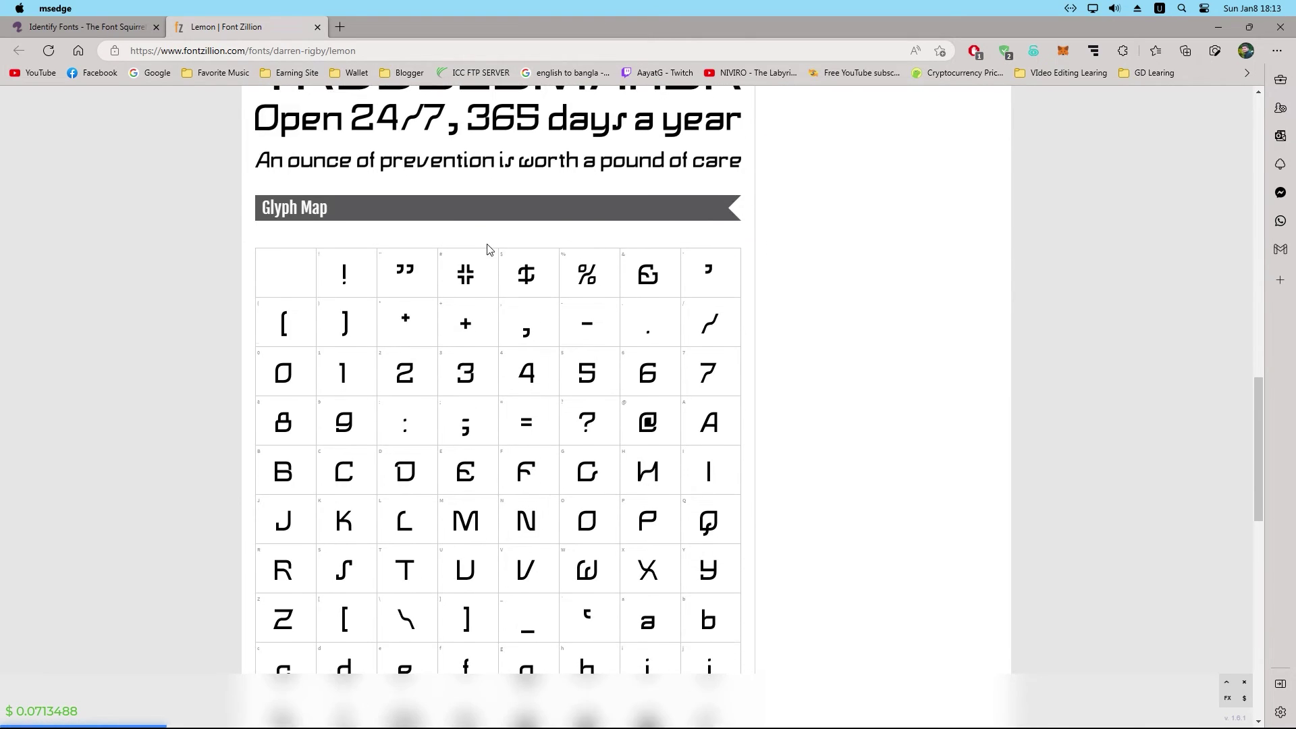
scroll(584, 336, "up", 20)
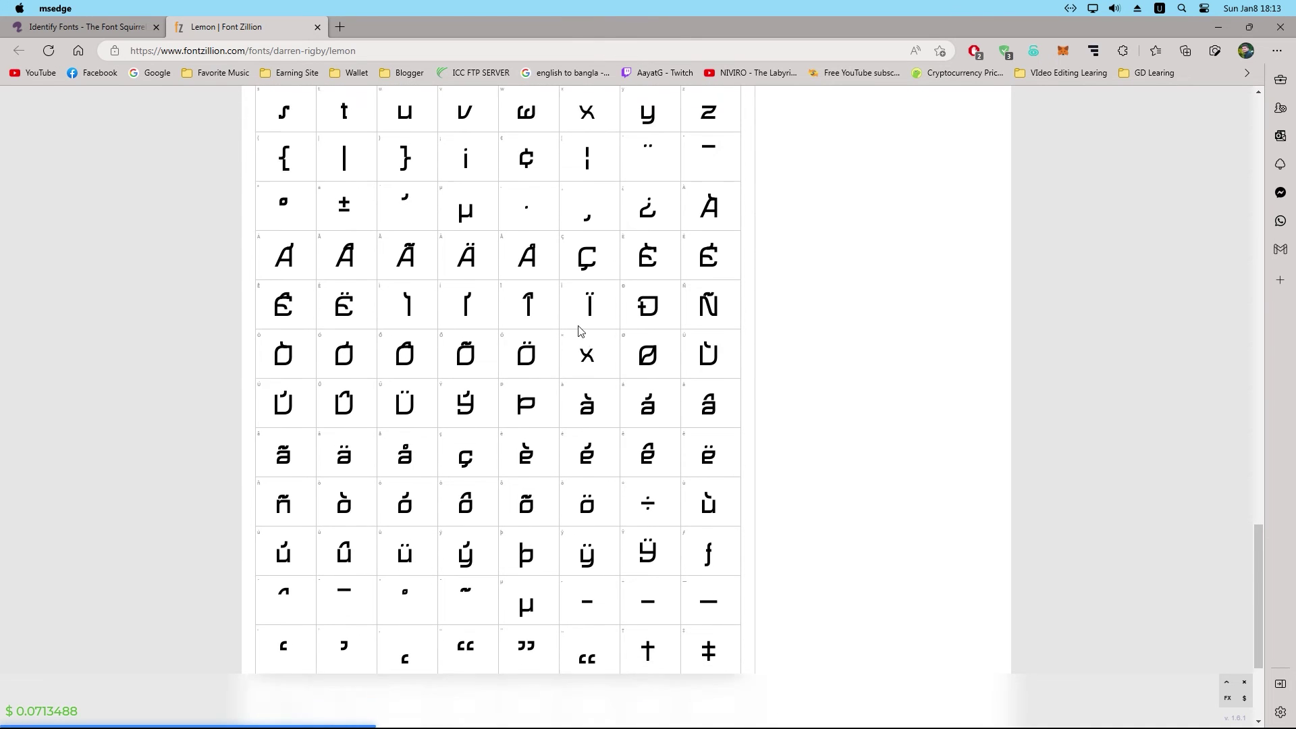
left_click(634, 265)
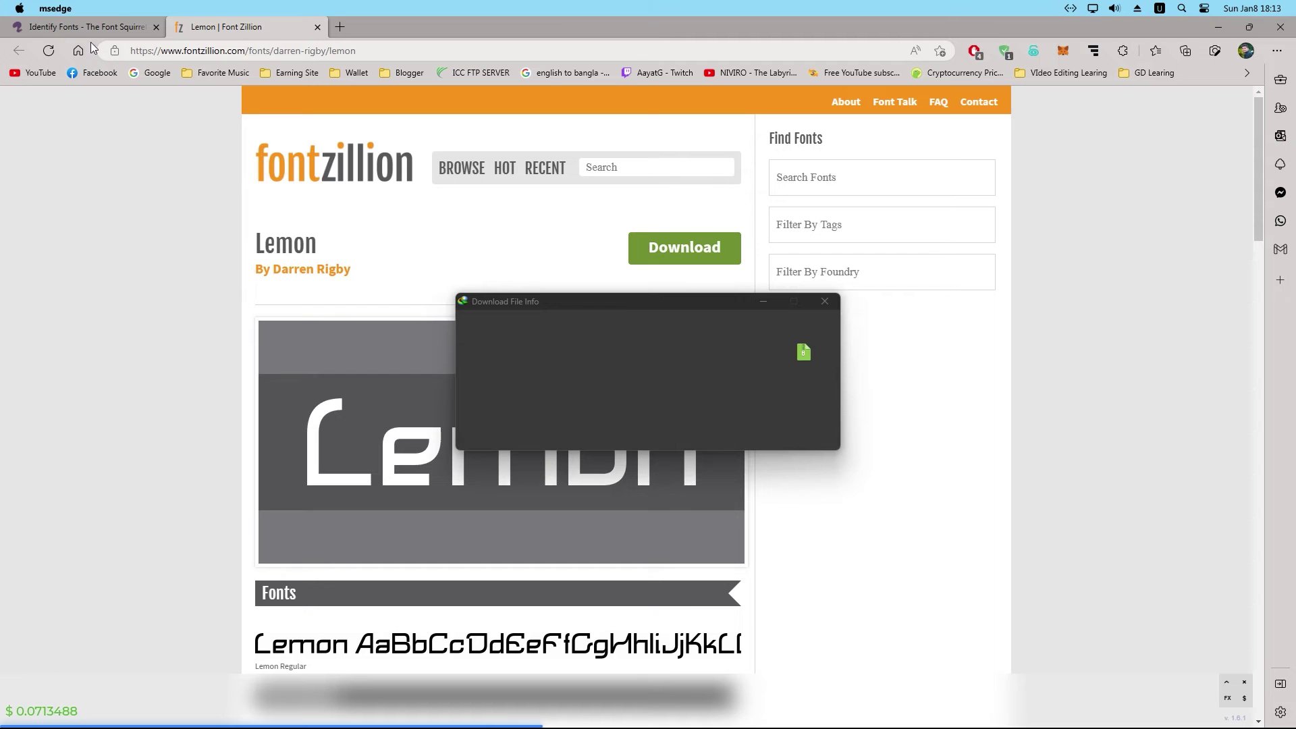
left_click(644, 439)
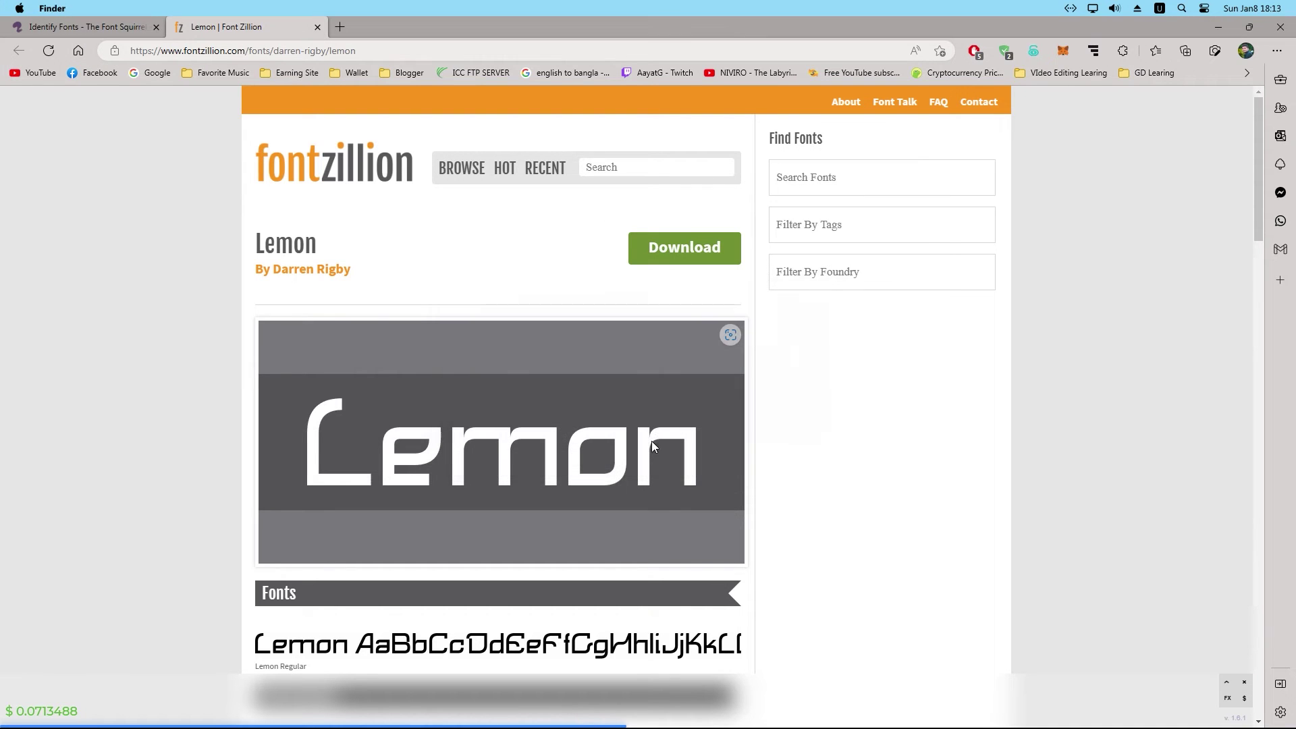
left_click(108, 25)
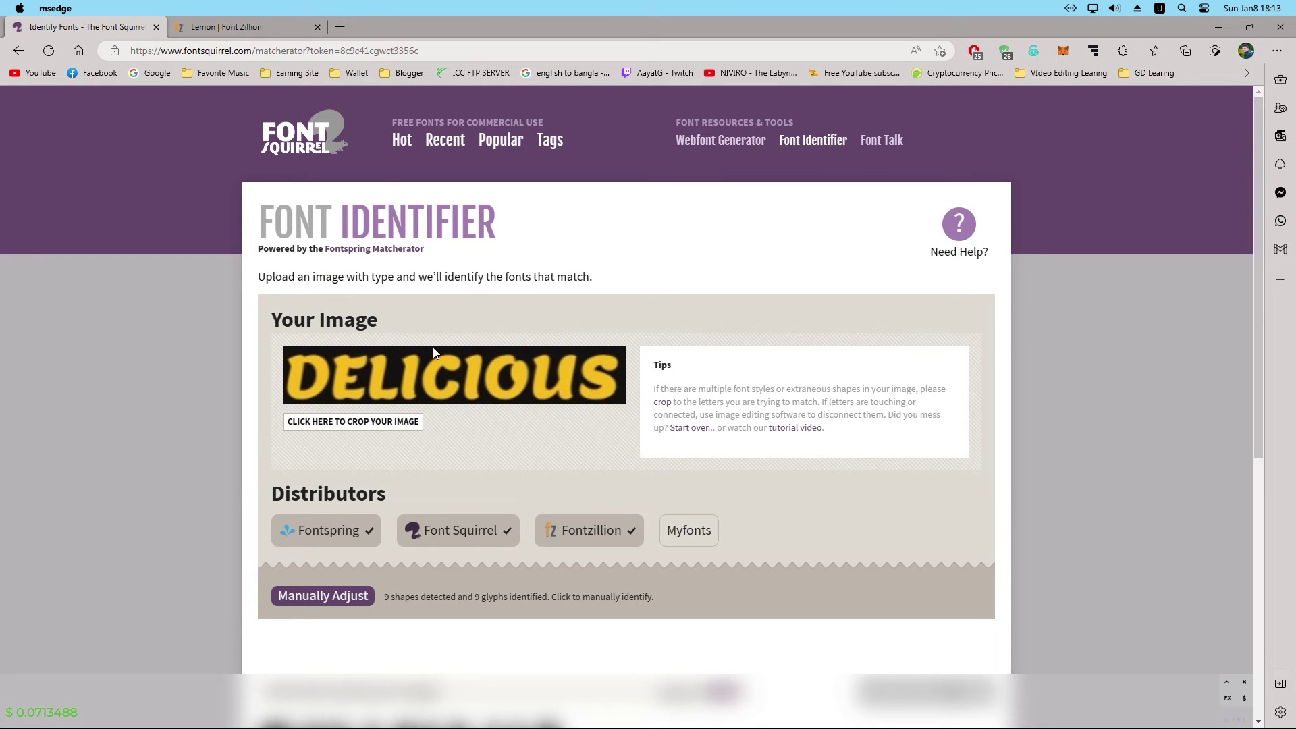